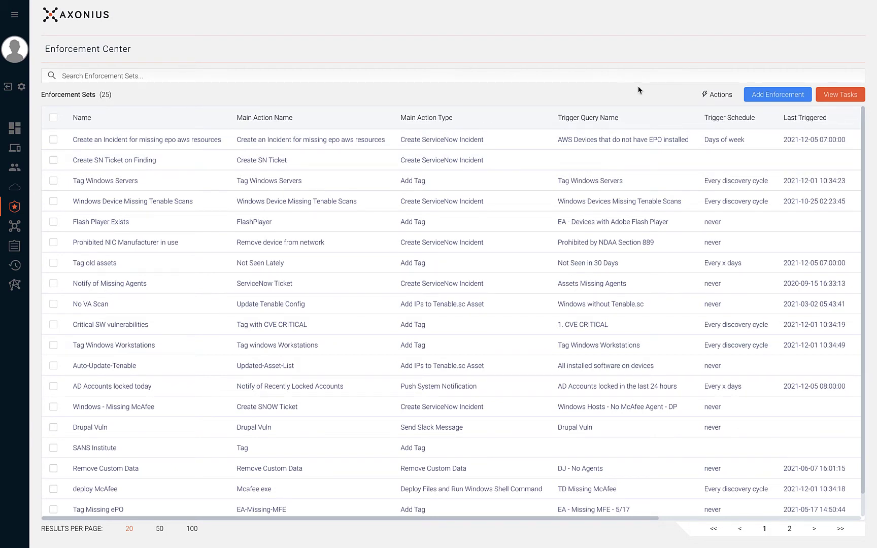
Add a new enforcement set named 'Notify On Policy Violation'.
left_click(745, 96)
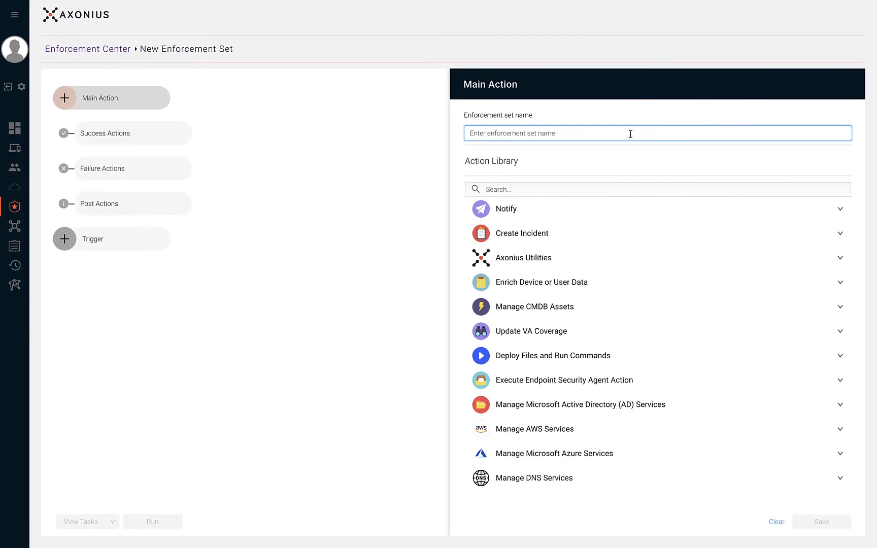
type("Notify On Policy Violation")
key("ctrl+a")
key("ctrl+c")
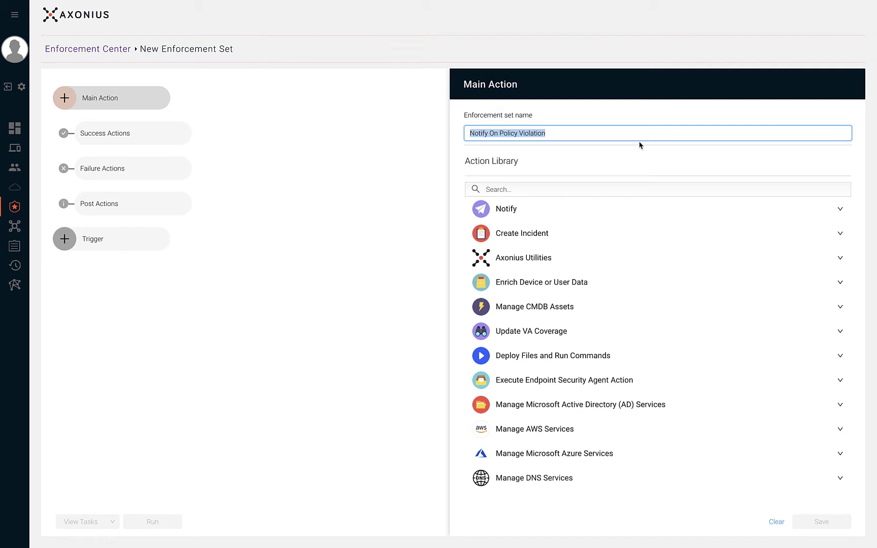
left_click(640, 136)
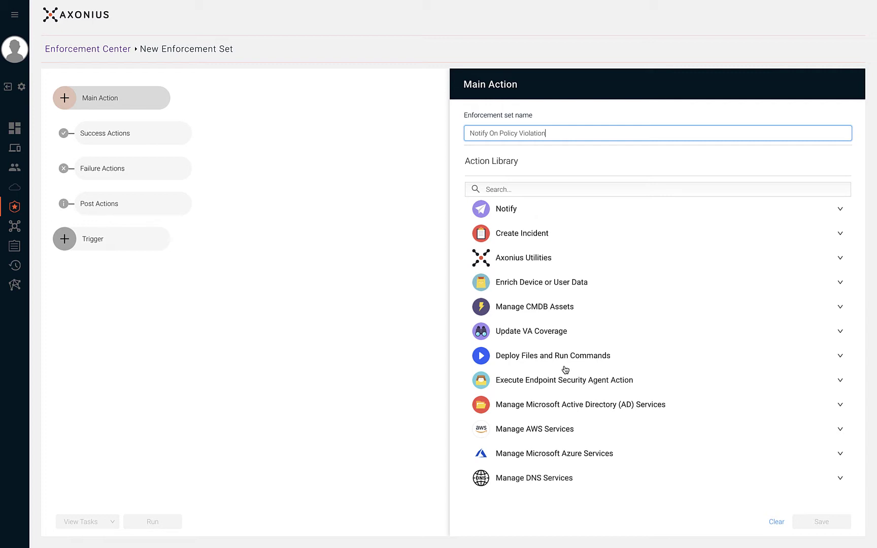
Choose Create ServiceNow Incident as the main action, named after the set, using stored credentials.
left_click(510, 241)
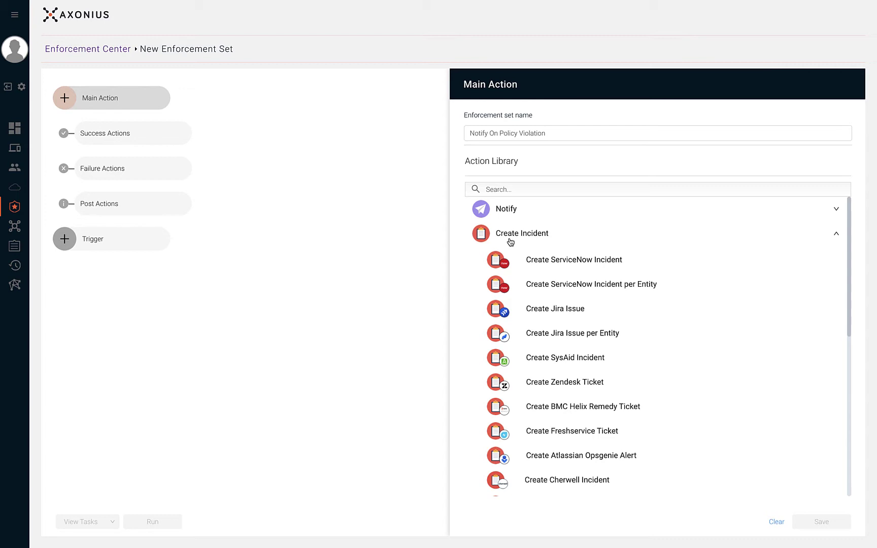
left_click(528, 260)
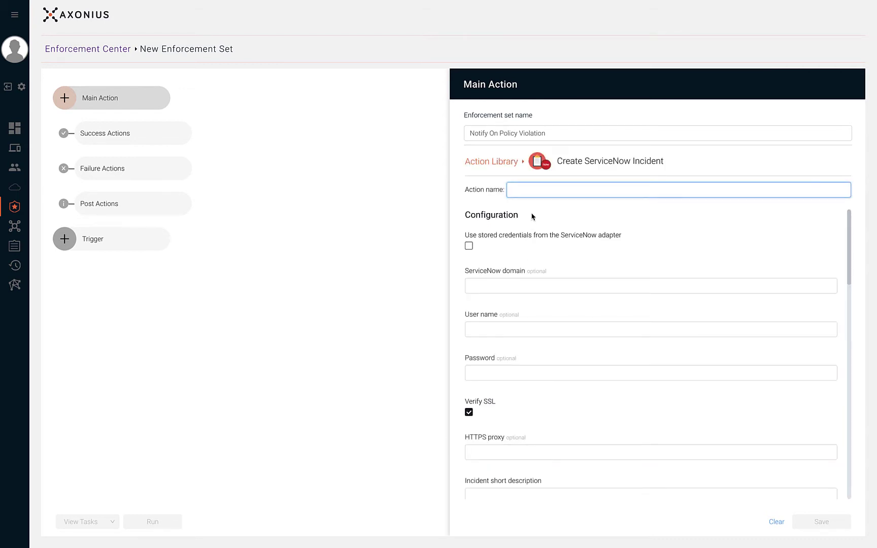
key("ctrl+v")
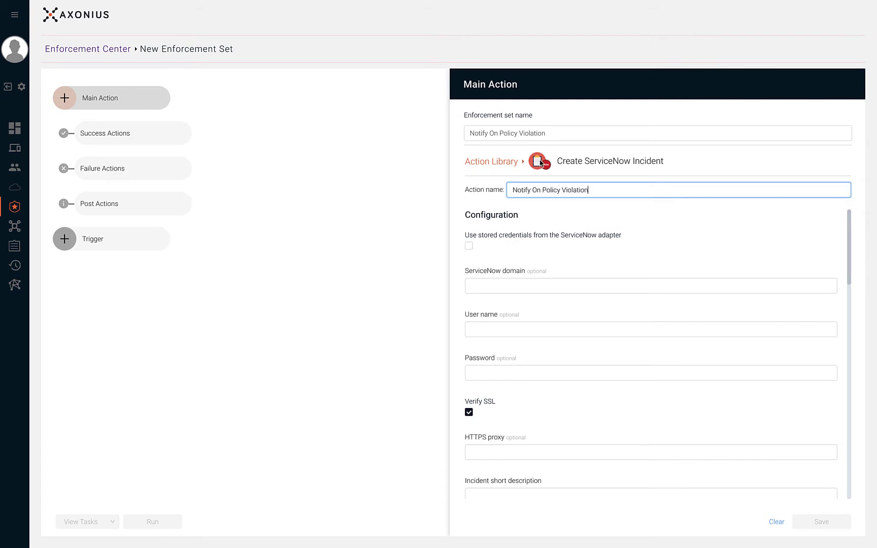
left_click(470, 246)
left_click(494, 287)
scroll(494, 287, "down", 3)
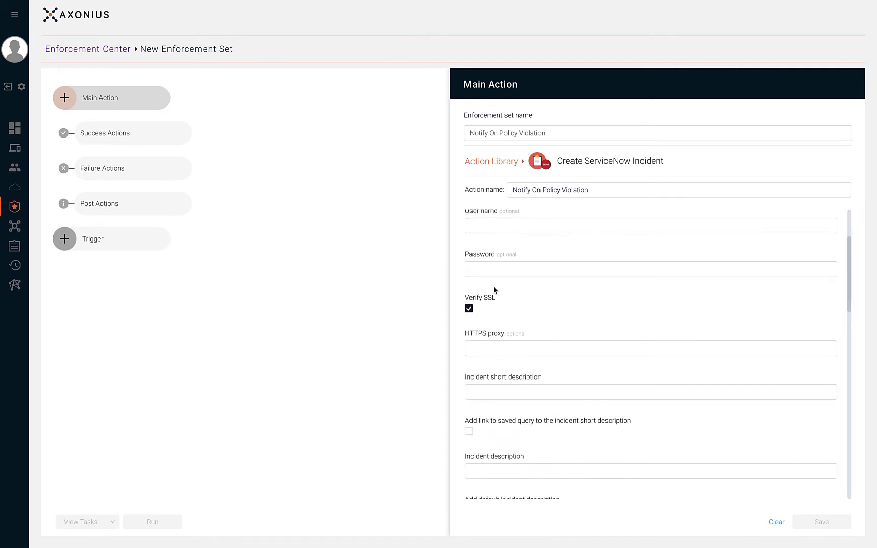
Set both the incident short description and description to 'Policy Violation'.
left_click(488, 391)
type("Policy Vil")
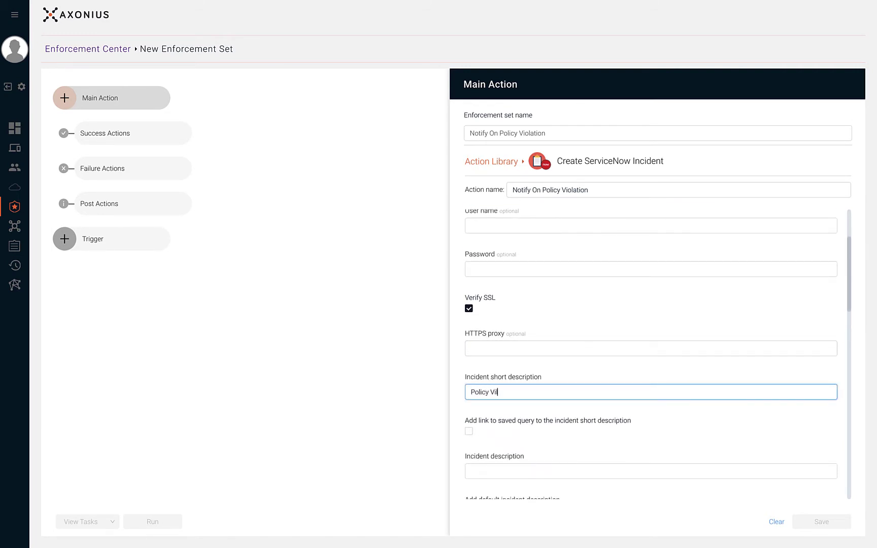
key("BackSpace")
type("olation")
key("ctrl+a")
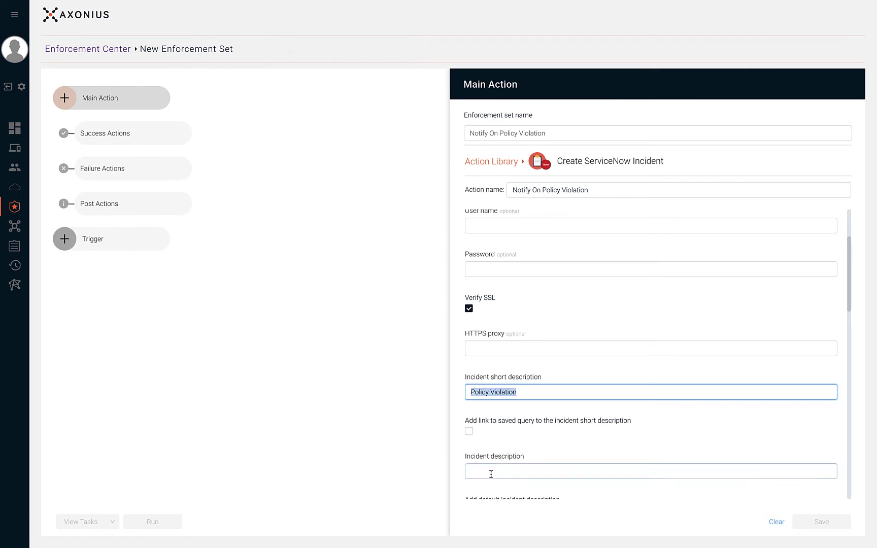
key("ctrl+c")
left_click(494, 465)
key("ctrl+v")
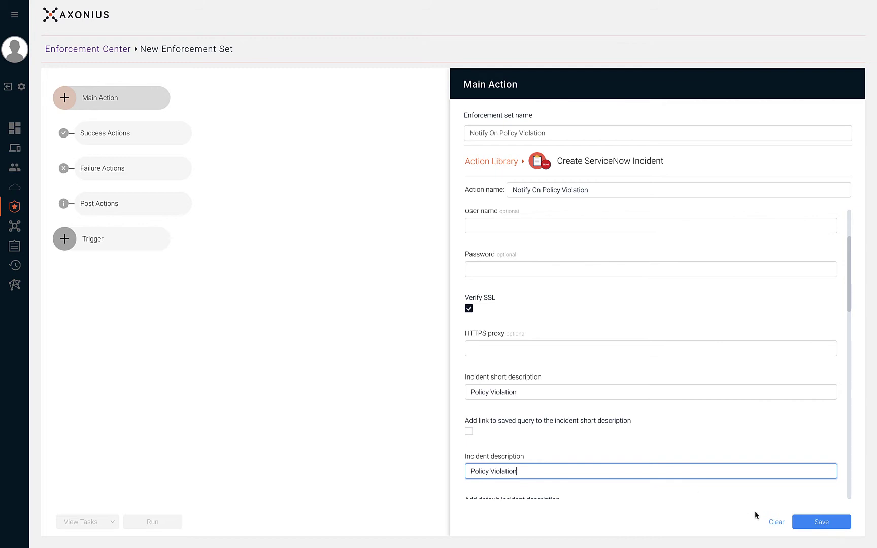
Save the action and point the trigger at Devices from the 'Windows Device Policy' query.
left_click(798, 523)
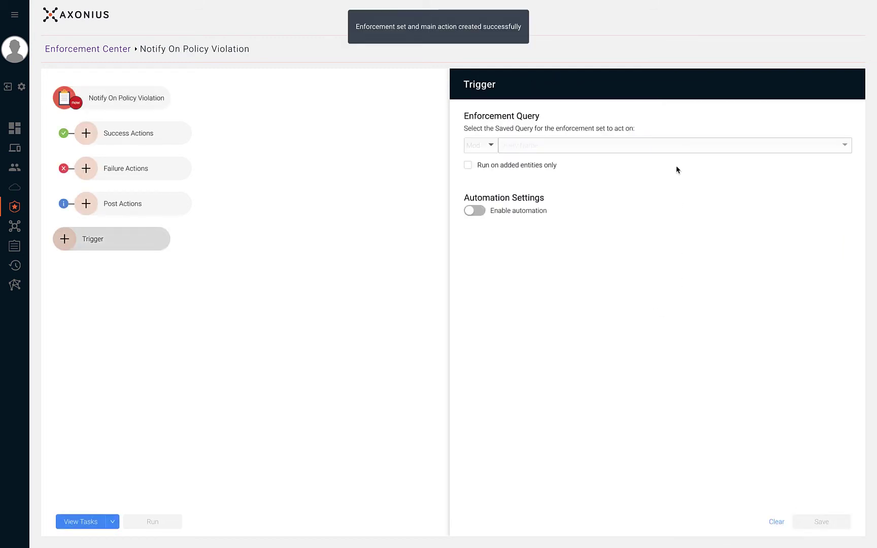
left_click(482, 147)
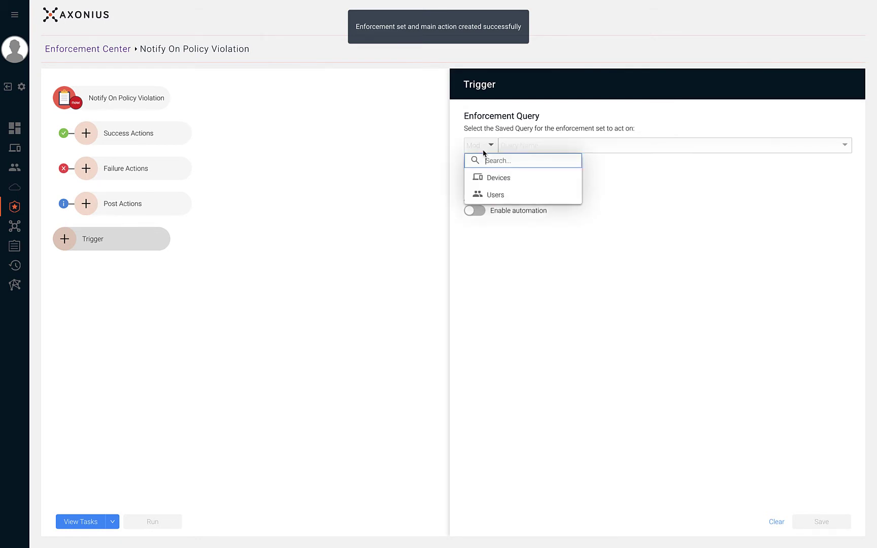
left_click(486, 177)
left_click(528, 146)
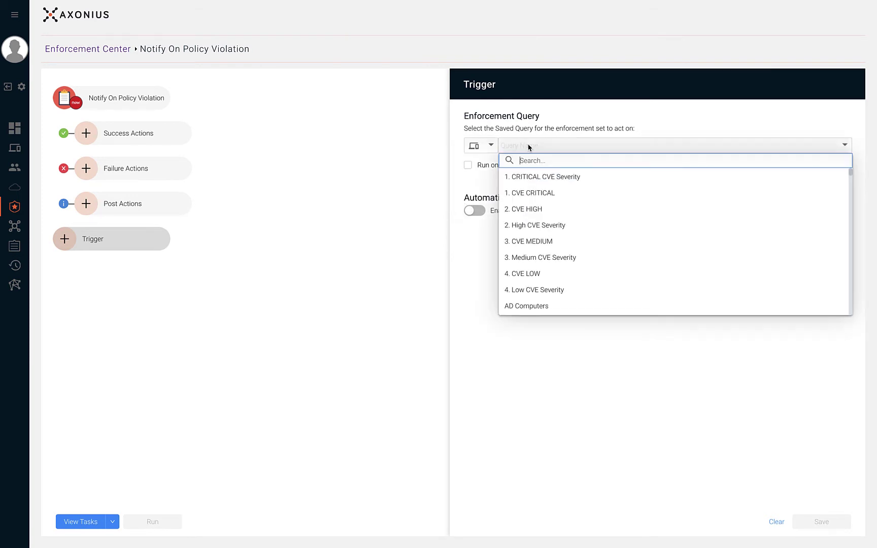
type("polic")
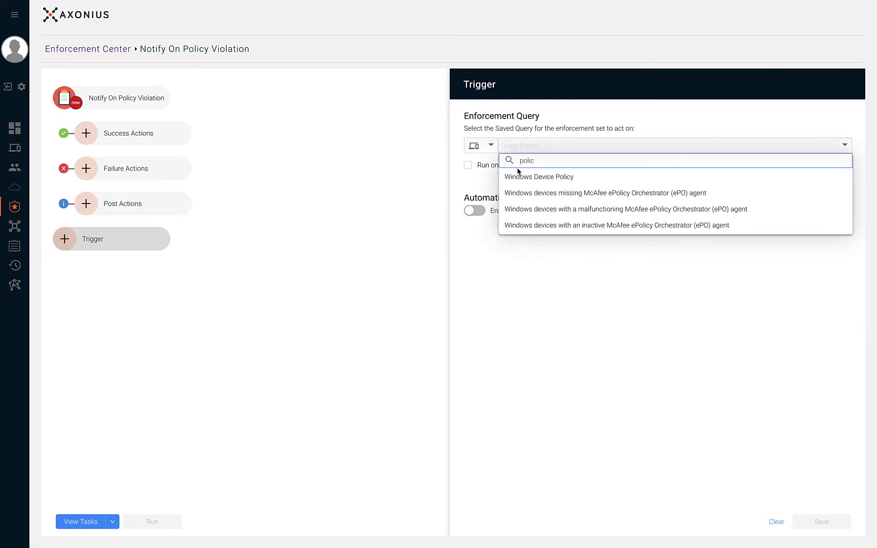
left_click(515, 176)
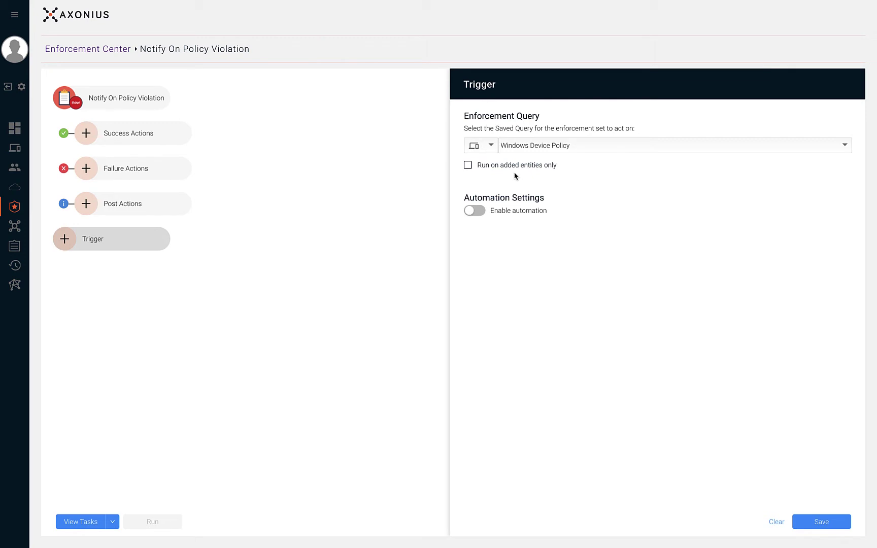
Enable trigger automation to run every discovery cycle.
left_click(471, 212)
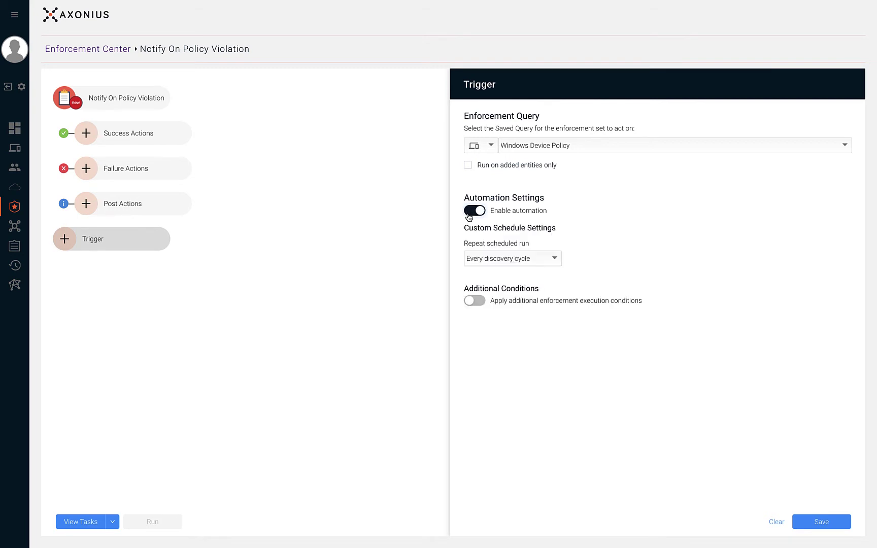
left_click(523, 260)
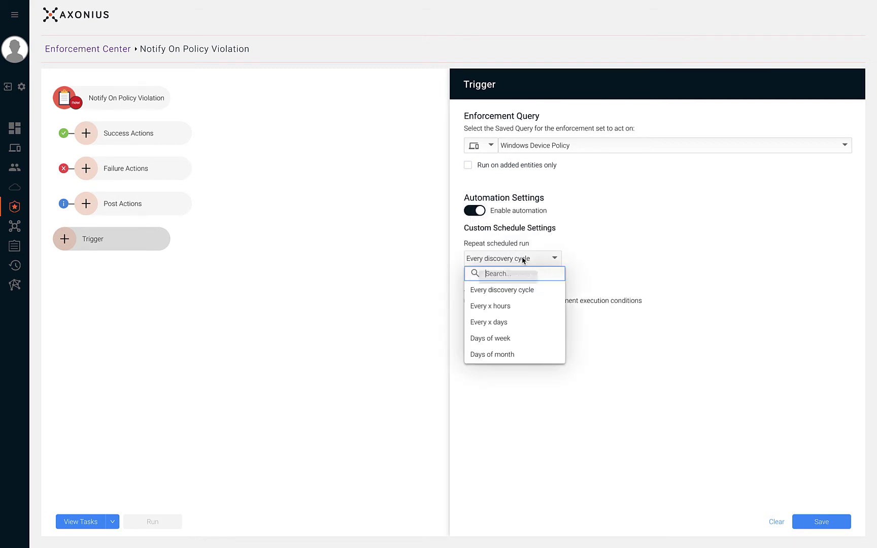
left_click(625, 298)
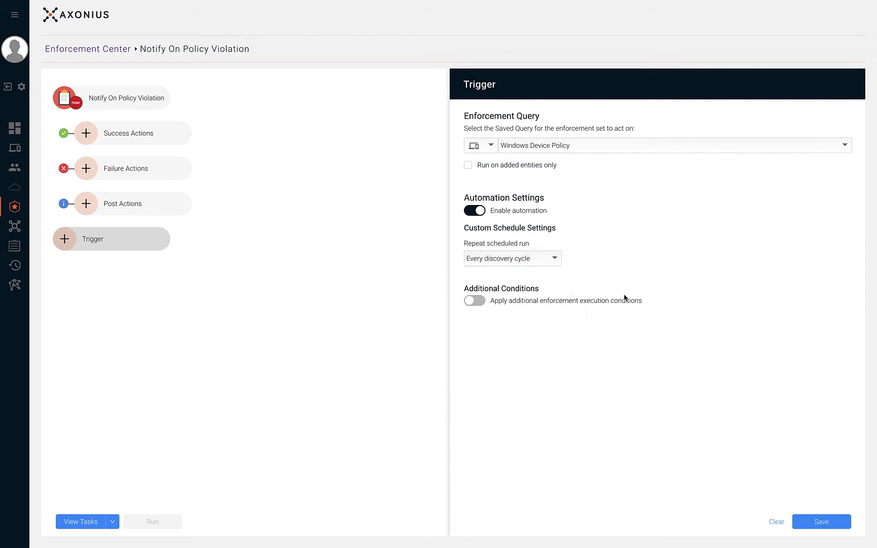
Add a condition to run only when more than 2 assets match, and save the trigger.
left_click(476, 301)
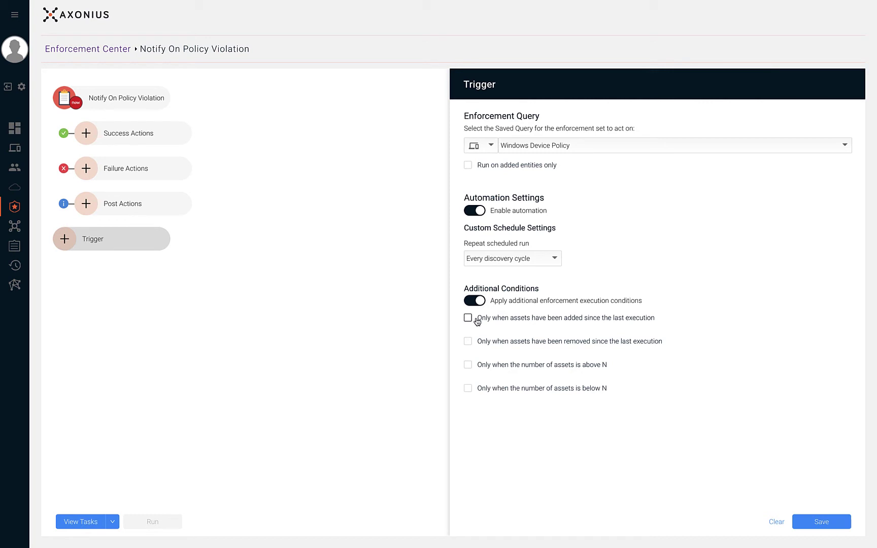
left_click(478, 321)
left_click(477, 321)
left_click(469, 343)
left_click(470, 343)
left_click(469, 365)
left_click(634, 362)
key("BackSpace")
type("2")
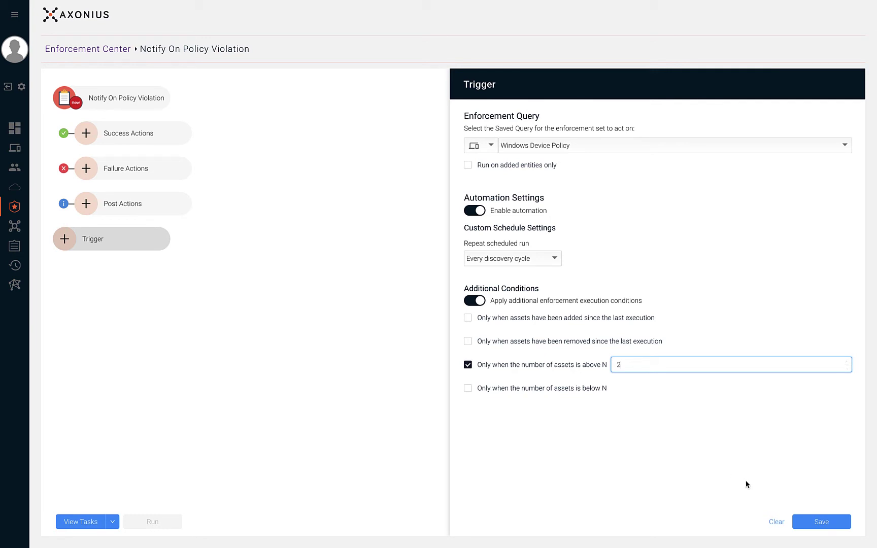
left_click(800, 519)
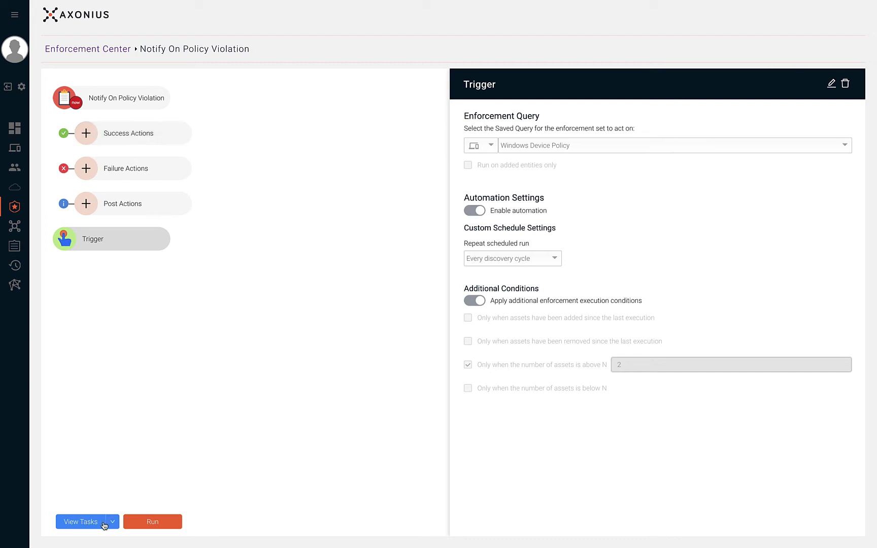
Run Notify On Policy Violation now and view its tasks.
left_click(111, 523)
left_click(111, 523)
left_click(148, 523)
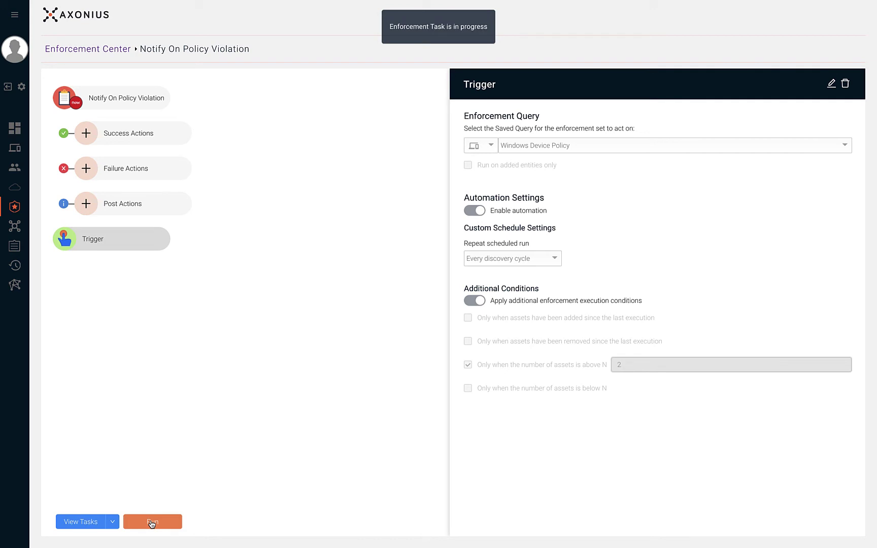
left_click(93, 523)
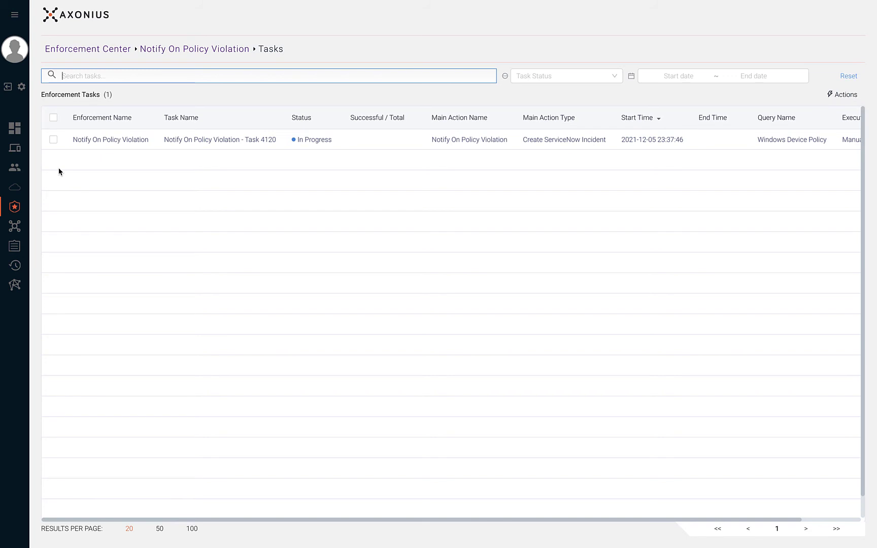
Select the task and terminate it, confirming the termination.
left_click(53, 140)
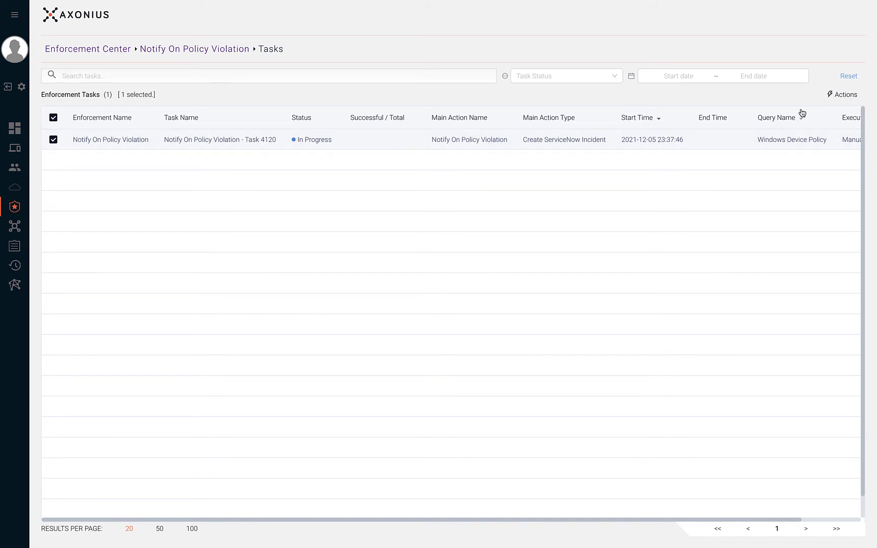
left_click(845, 97)
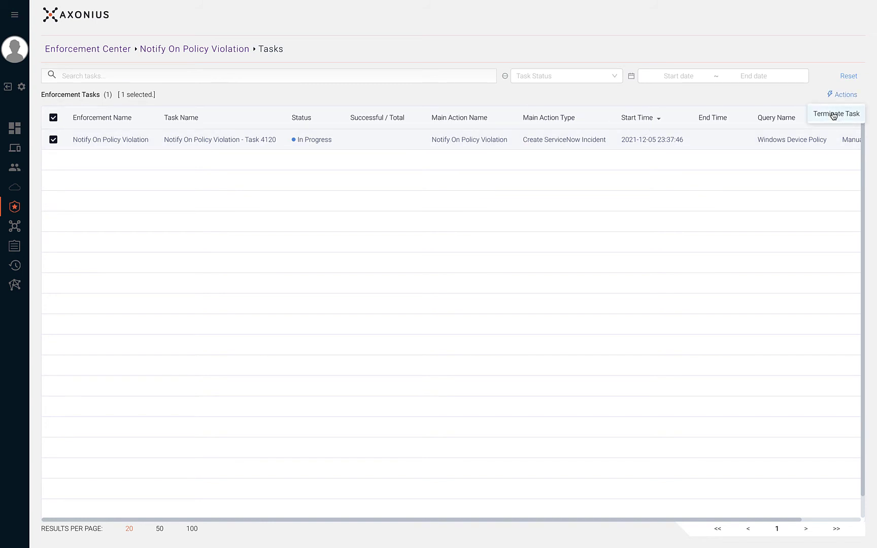
left_click(833, 115)
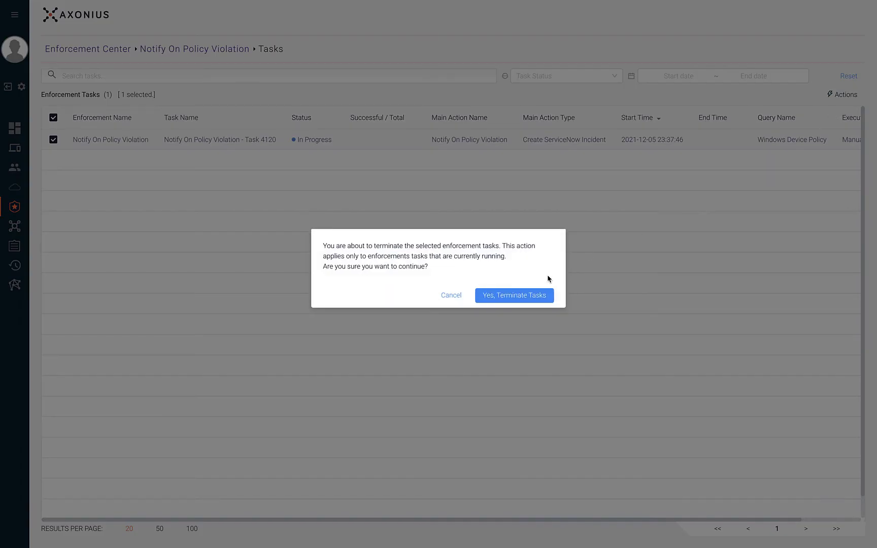
left_click(520, 299)
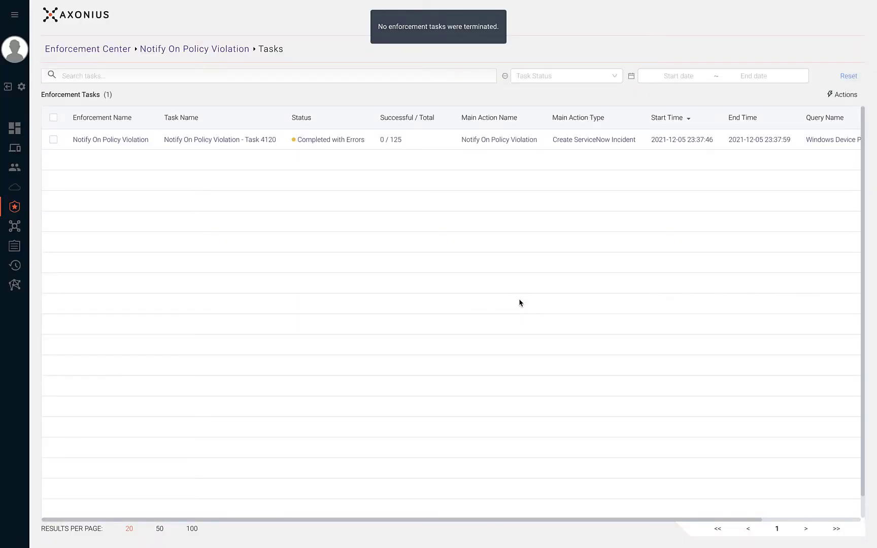
Back in the Enforcement Center, add a new set named 'Update CMDB' and expand Manage CMDB Assets.
left_click(118, 50)
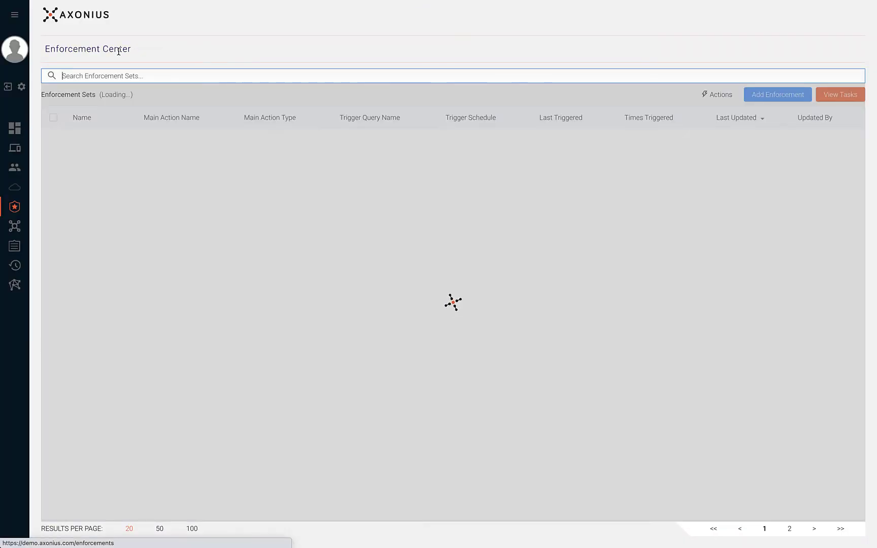
left_click(786, 95)
type("Update CMD")
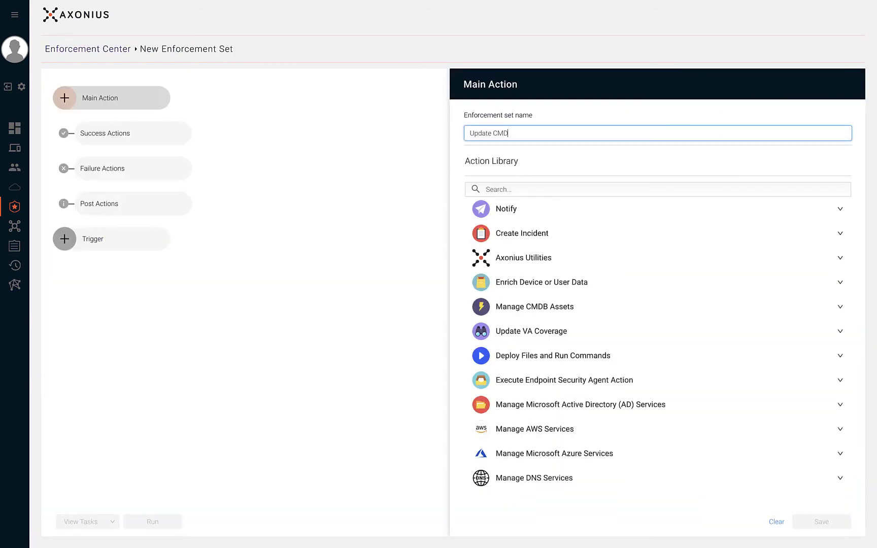
type("B")
left_click(511, 311)
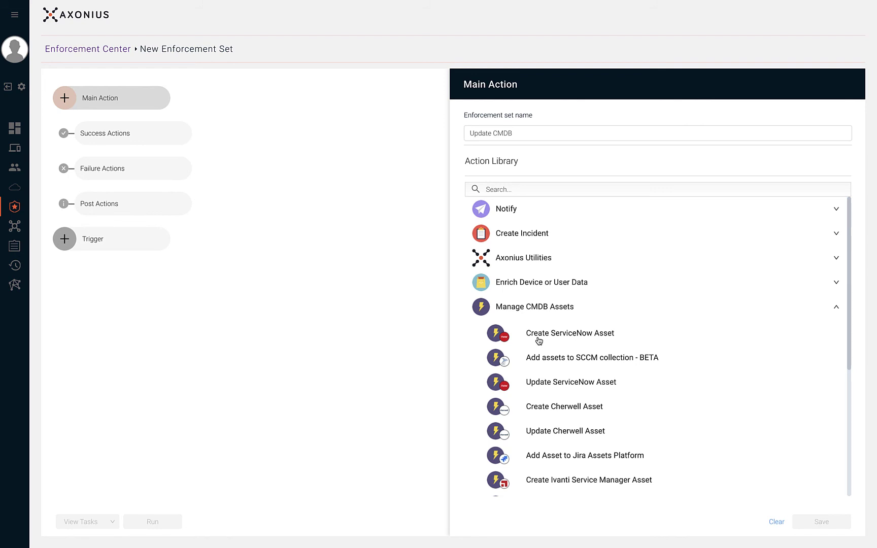
Choose Create ServiceNow Asset, name the action after the set, and use stored credentials.
left_click(539, 335)
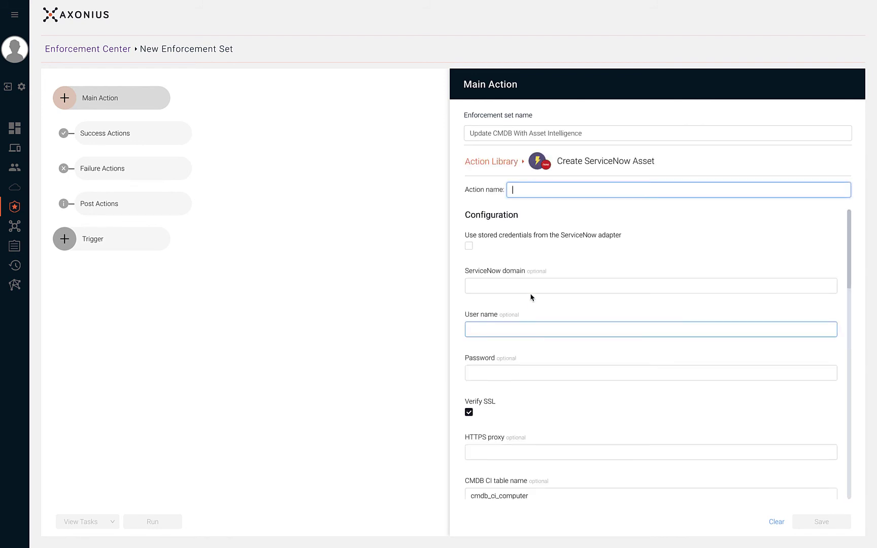
left_click(547, 134)
key("ctrl+a")
key("ctrl+c")
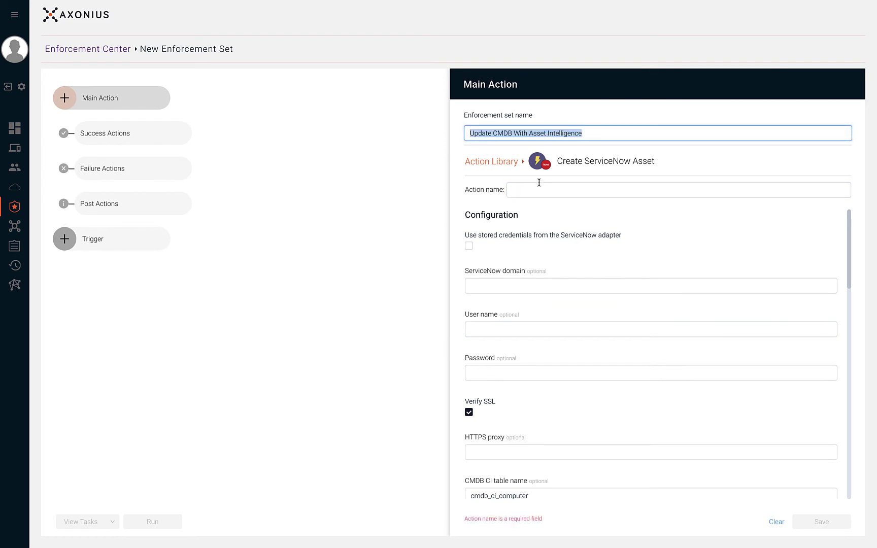
left_click(538, 190)
key("ctrl+v")
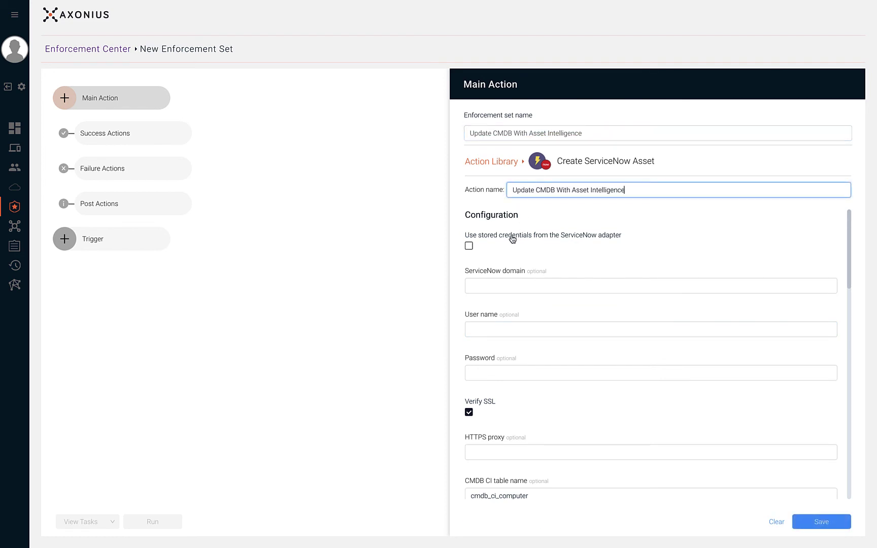
left_click(494, 245)
Map the ServiceNow field HostName to the Axonius Host Name field and save the action.
scroll(495, 245, "down", 3)
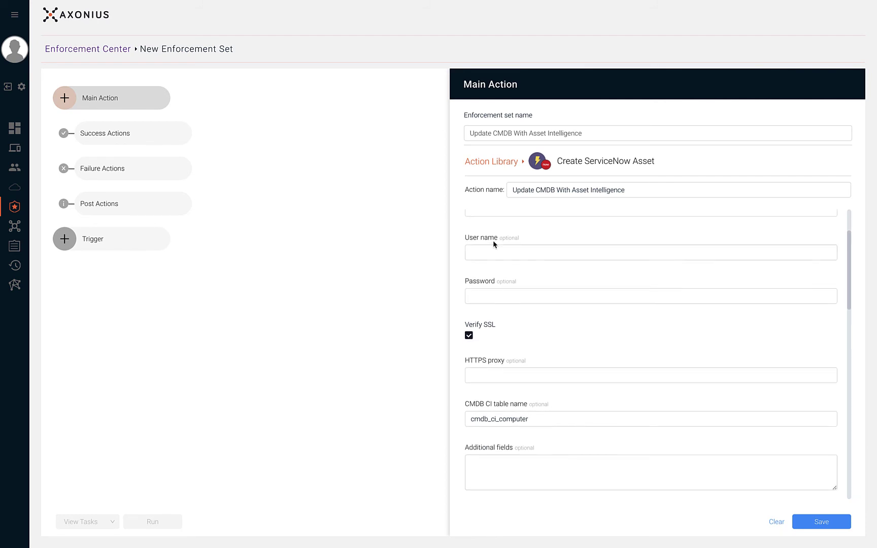
scroll(493, 244, "down", 2)
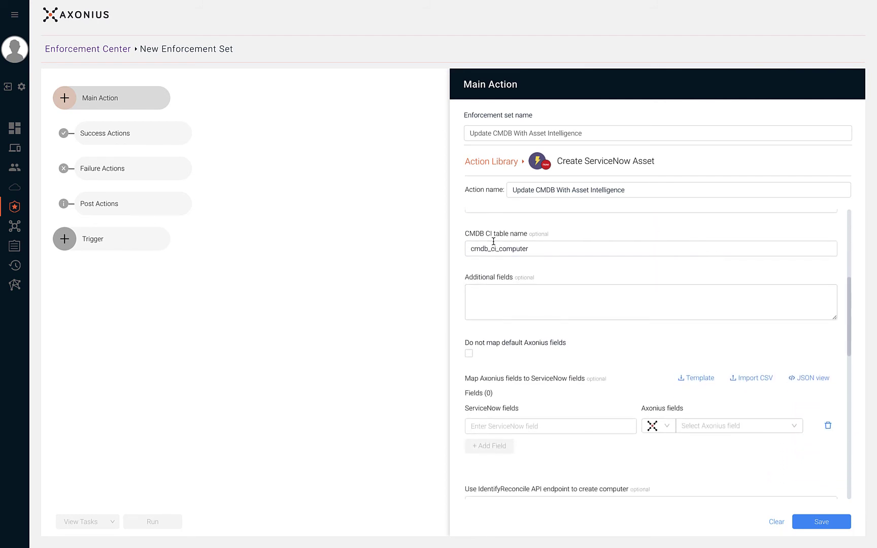
left_click(487, 426)
type("Host")
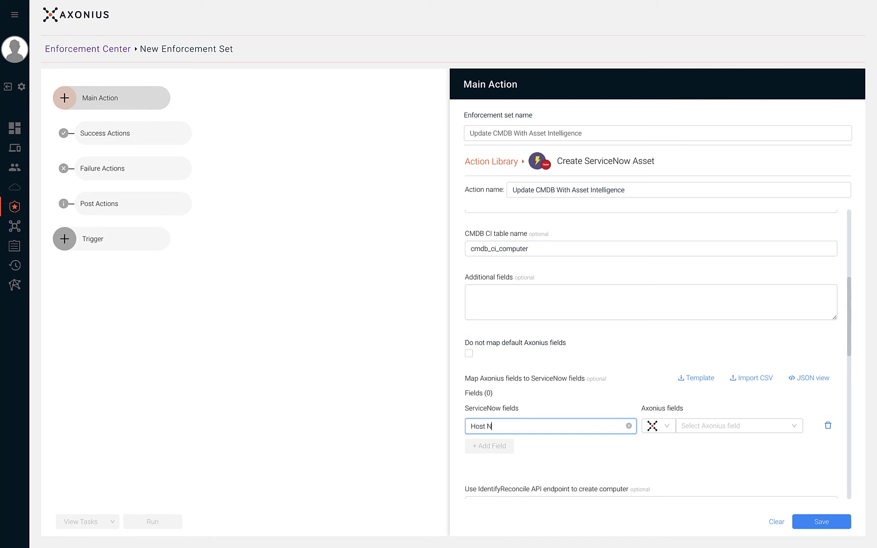
type("Name")
left_click(718, 426)
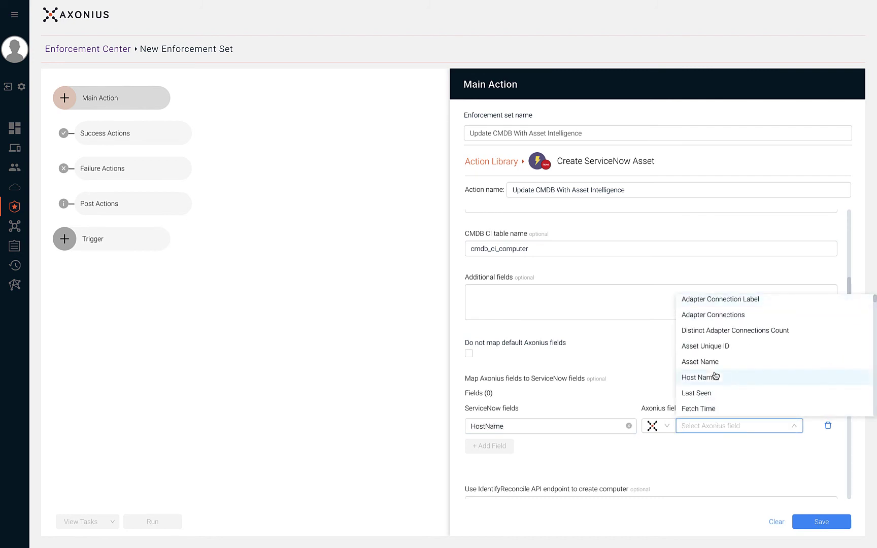
left_click(714, 377)
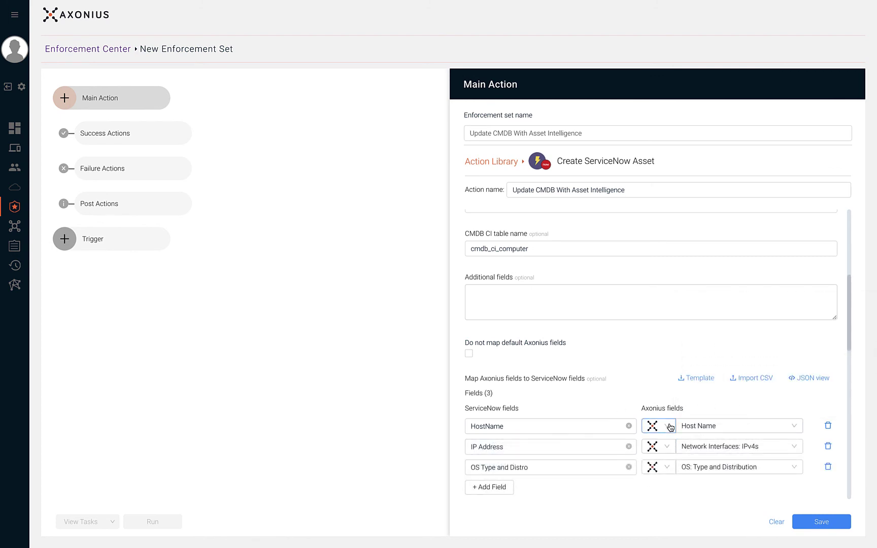
scroll(729, 474, "down", 1)
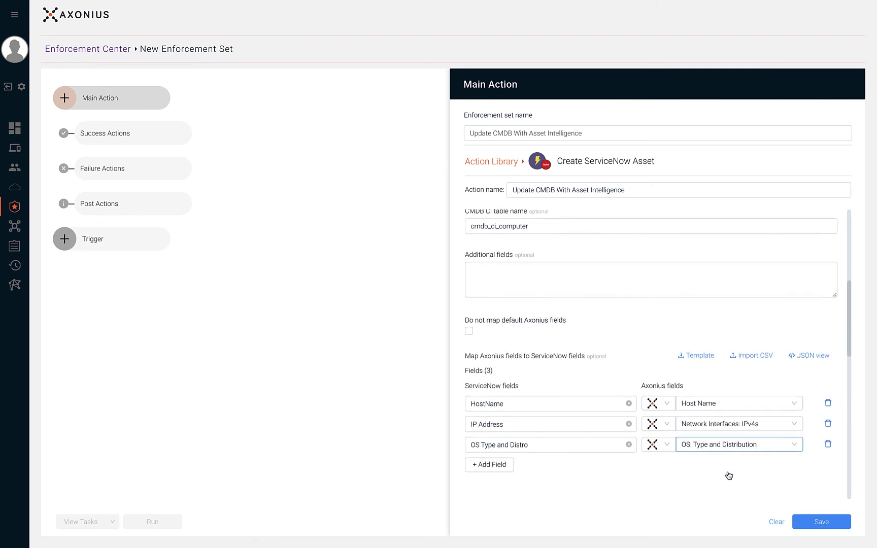
scroll(804, 355, "down", 1)
left_click(802, 522)
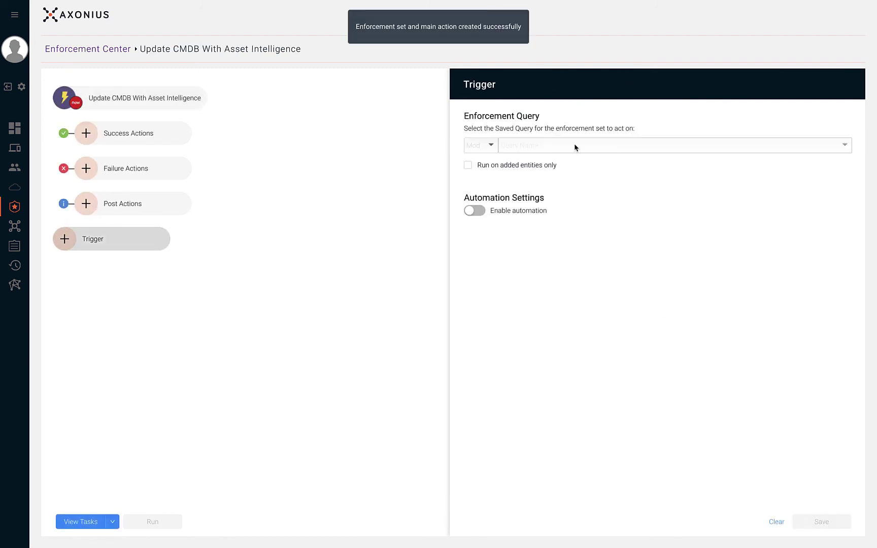
Point the trigger at Devices using the 'Windows devices' saved query.
left_click(483, 146)
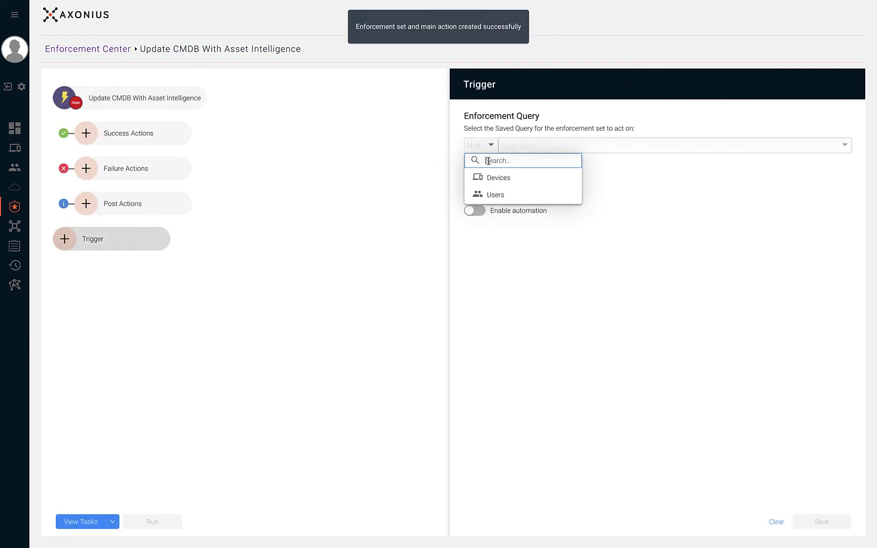
left_click(490, 178)
left_click(524, 151)
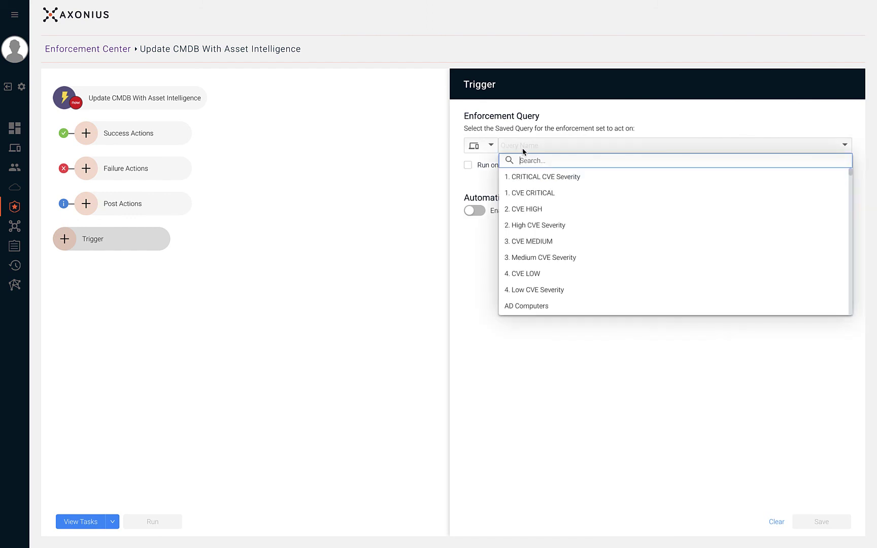
type("wind")
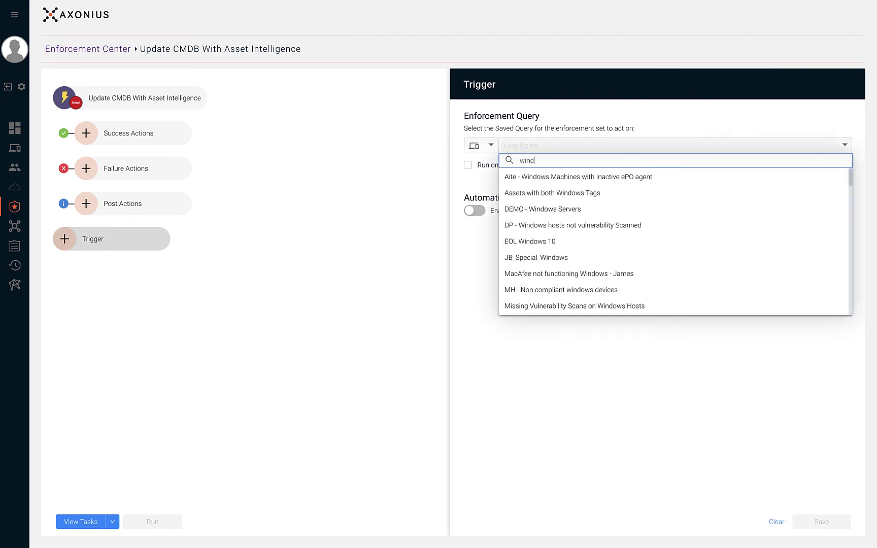
type("ows")
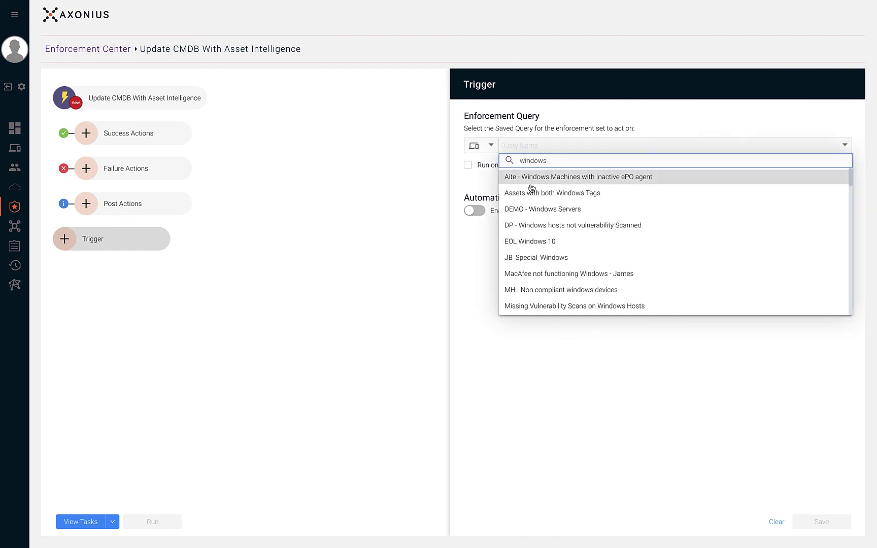
scroll(537, 231, "down", 1)
scroll(537, 232, "down", 10)
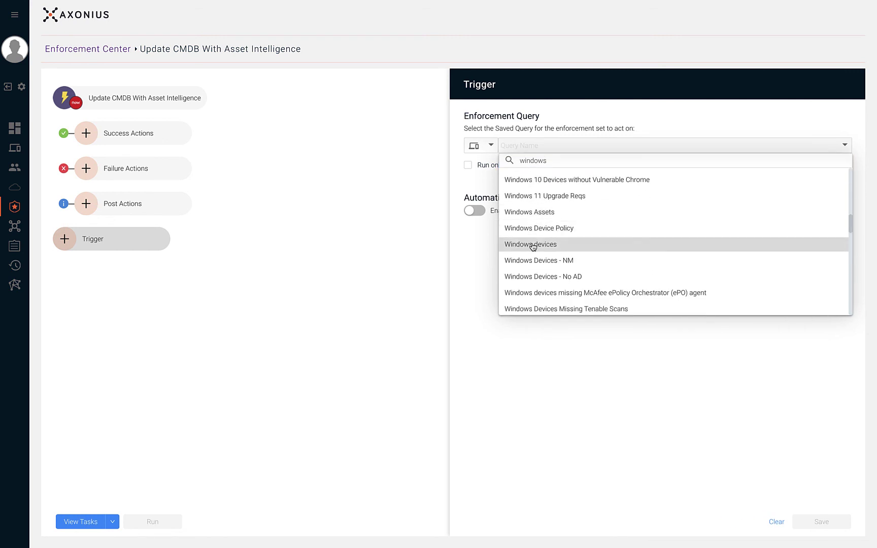
left_click(533, 245)
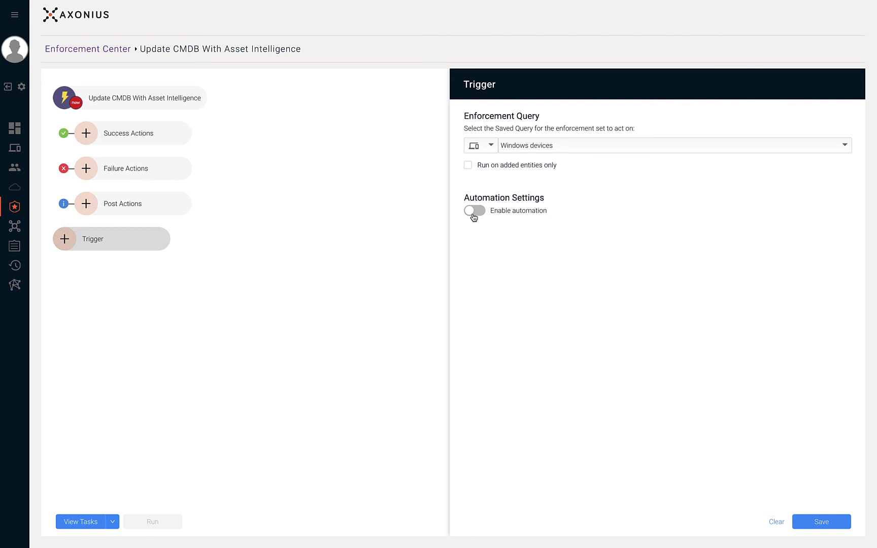
Run on added entities only, enable automation, require more than 10 assets, and save the trigger.
left_click(521, 170)
left_click(473, 212)
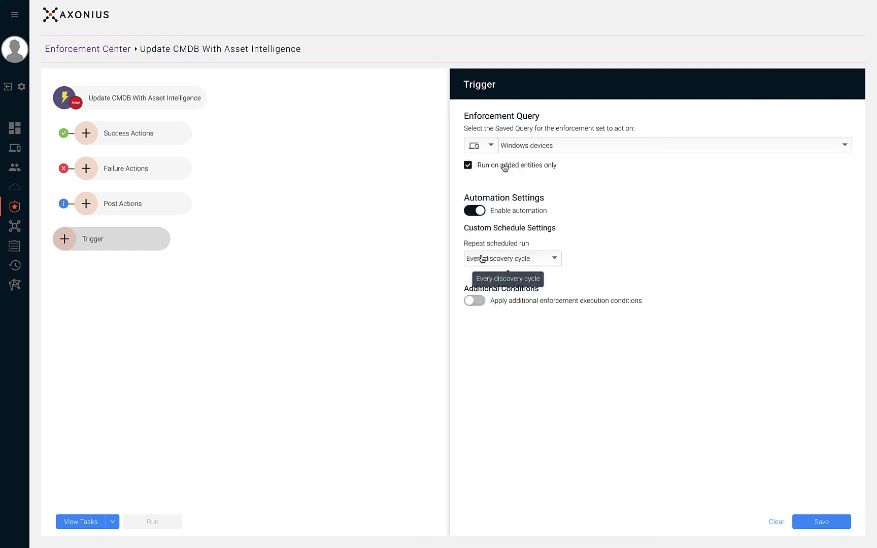
left_click(475, 302)
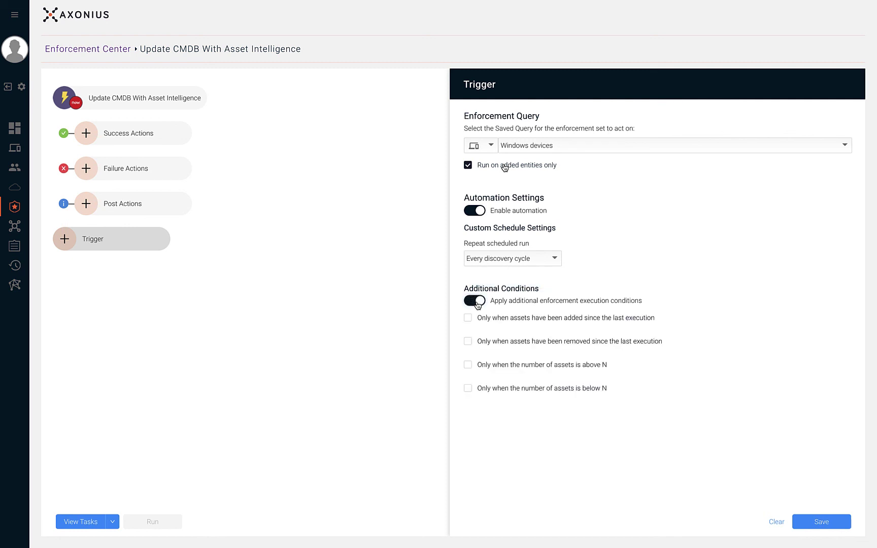
left_click(479, 361)
left_click(629, 363)
type("0")
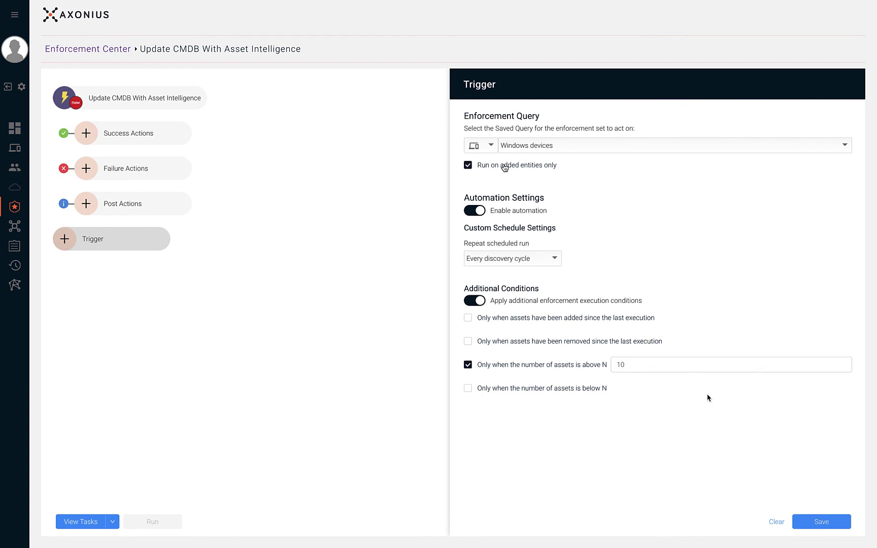
left_click(822, 521)
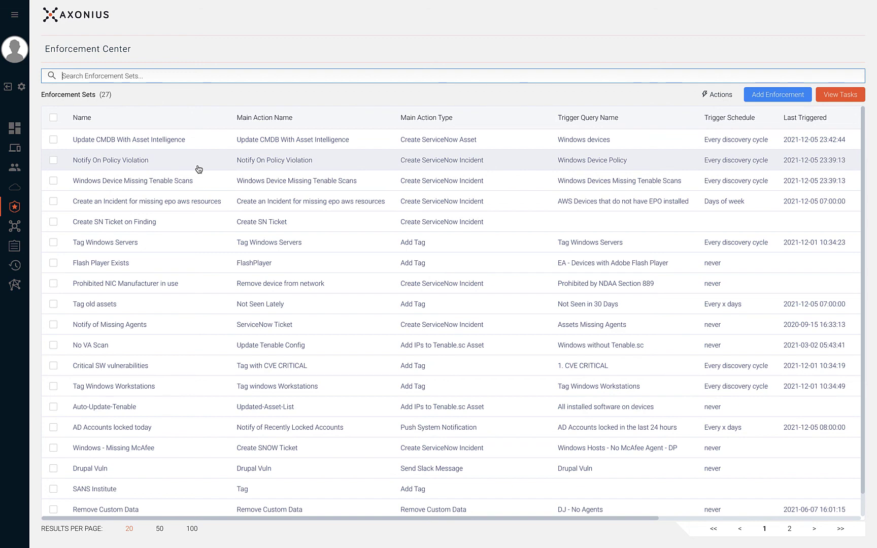
Scroll the Enforcement Sets table right to reach View Tasks.
scroll(199, 170, "right", 5)
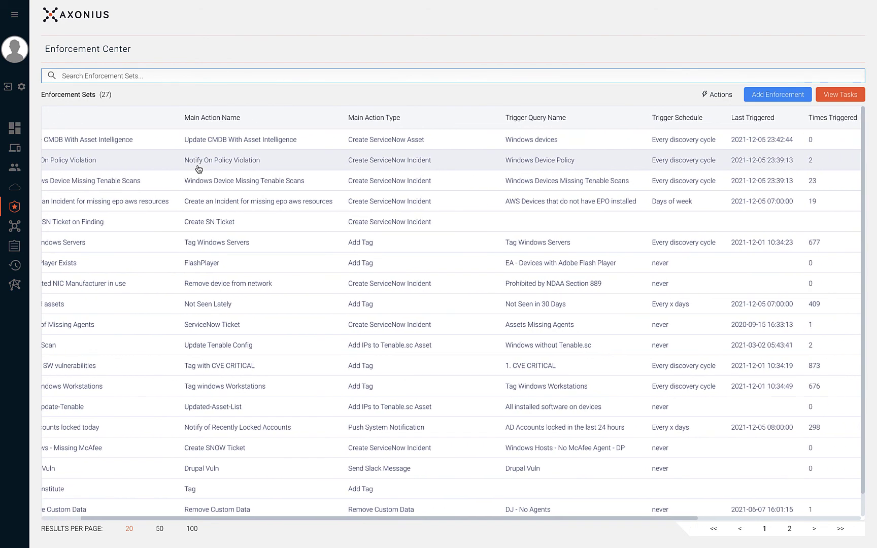
scroll(199, 169, "right", 1)
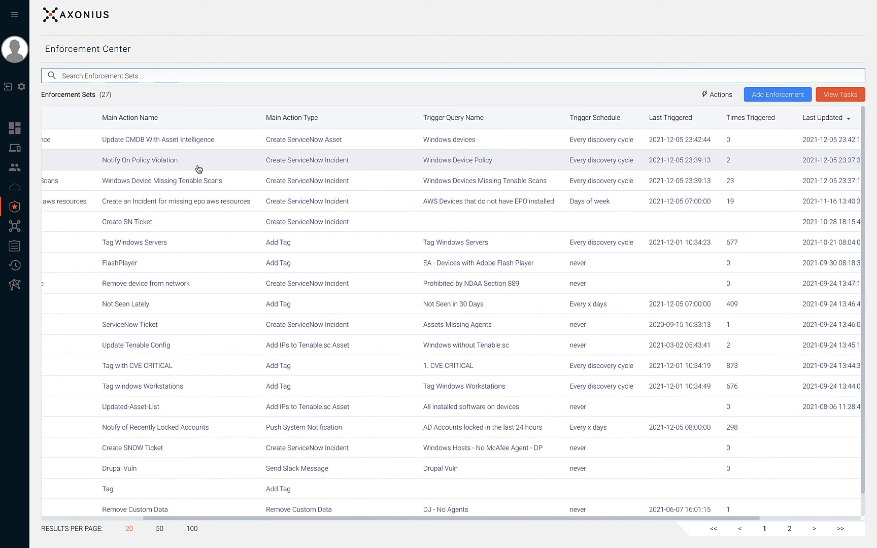
Clear the Task Status filter on Enforcement Tasks so all 4054 tasks of every status appear.
left_click(841, 95)
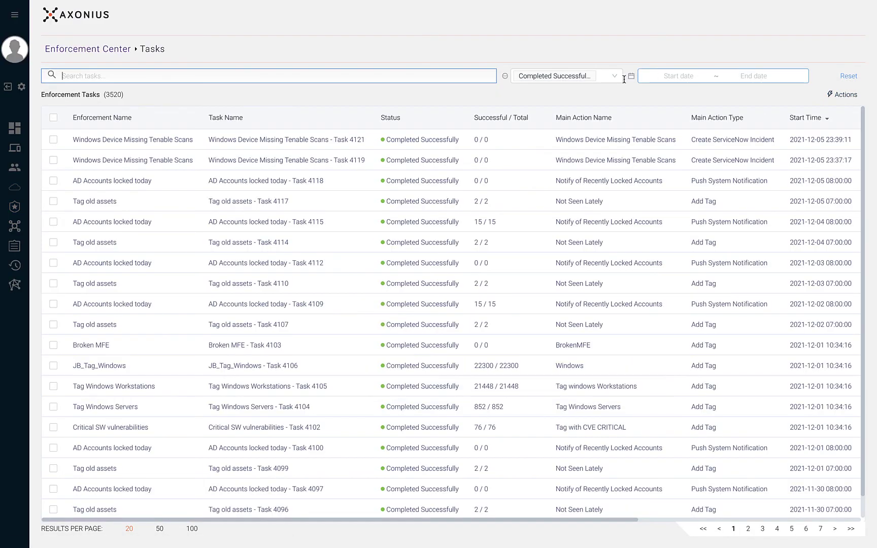
left_click(591, 77)
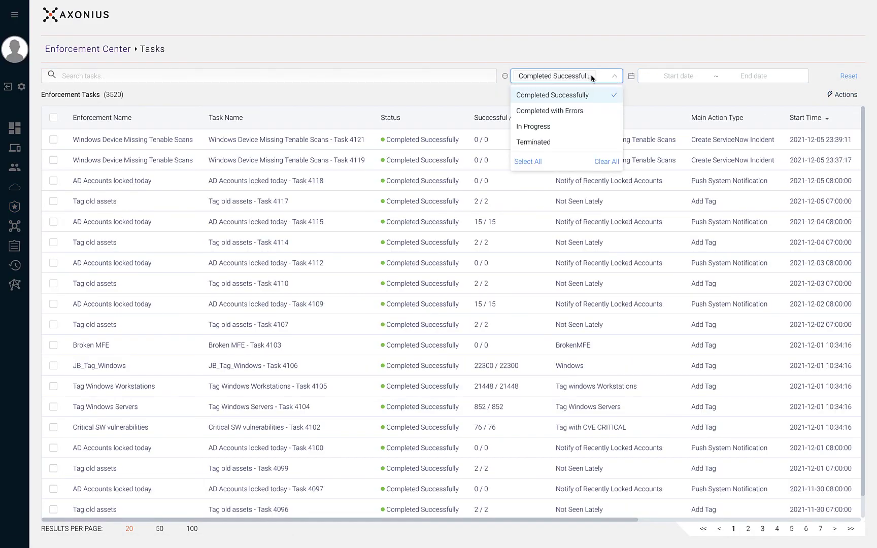
left_click(605, 163)
left_click(662, 92)
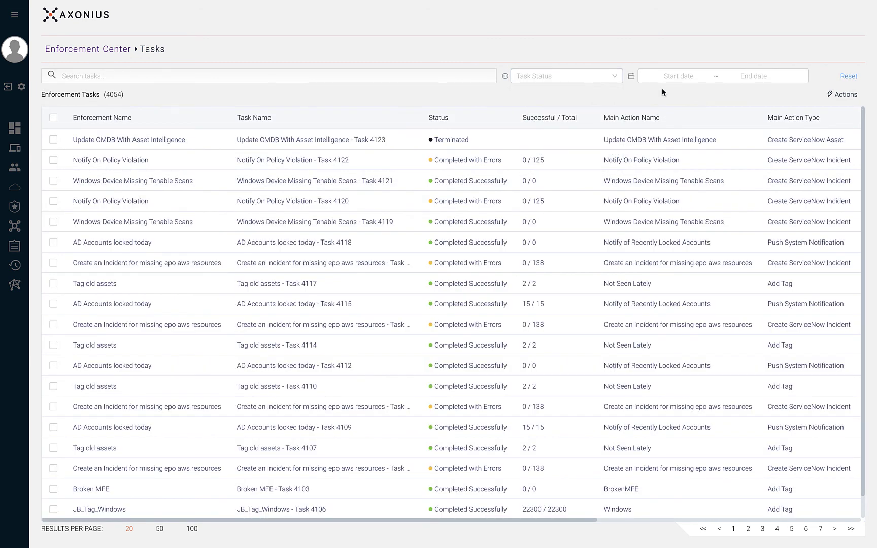
In Enforcement Center, tick Notify On Policy Violation and Windows Device Missing Tenable Scans, then show Actions (Run, Delete).
left_click(88, 49)
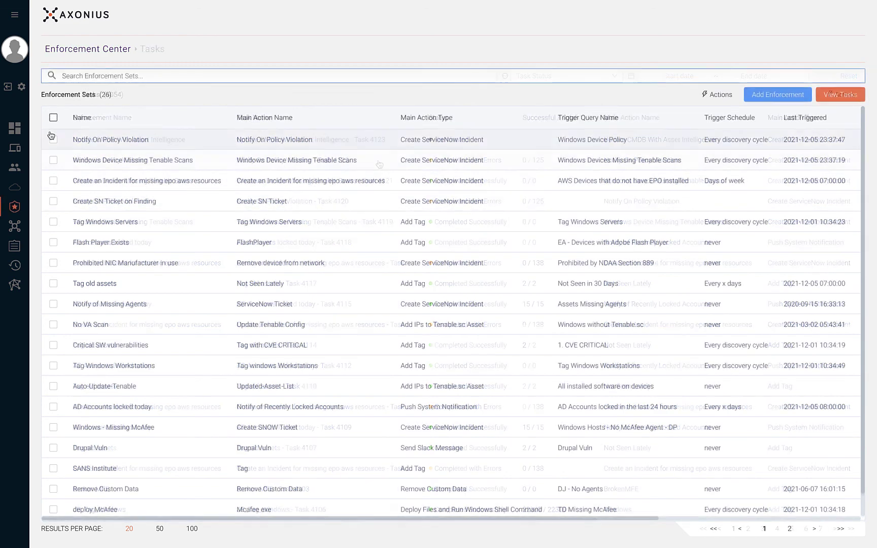
left_click(53, 140)
left_click(54, 160)
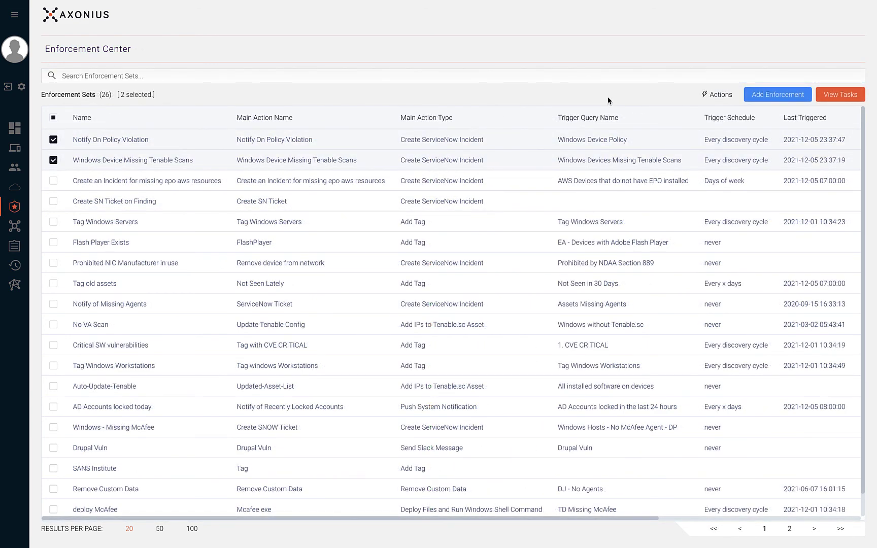
left_click(706, 97)
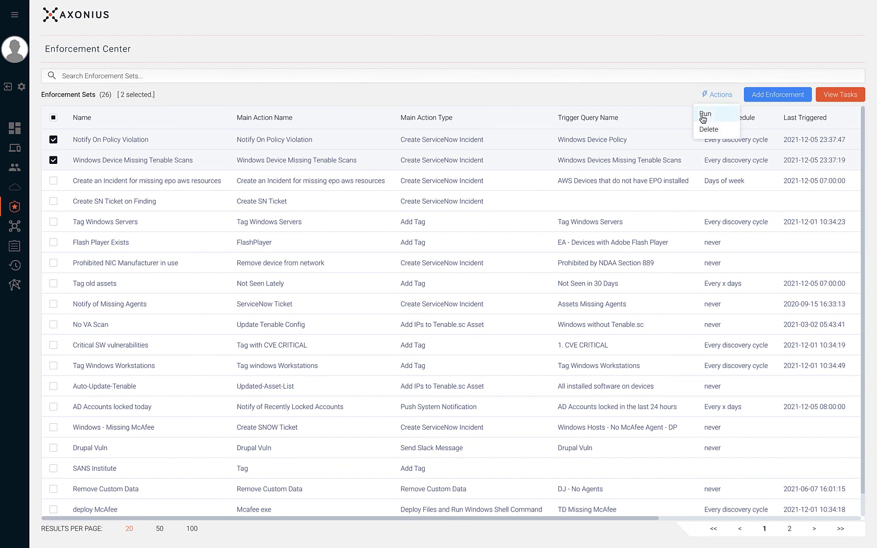